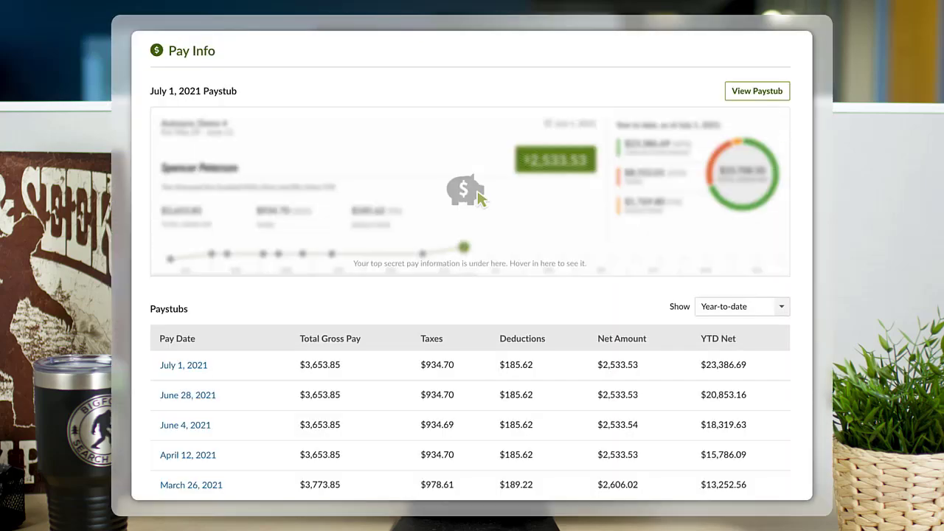
Scroll down to review the July 1, 2021 paystub and the year-to-date paystubs table
scroll(472, 295, "down", 5)
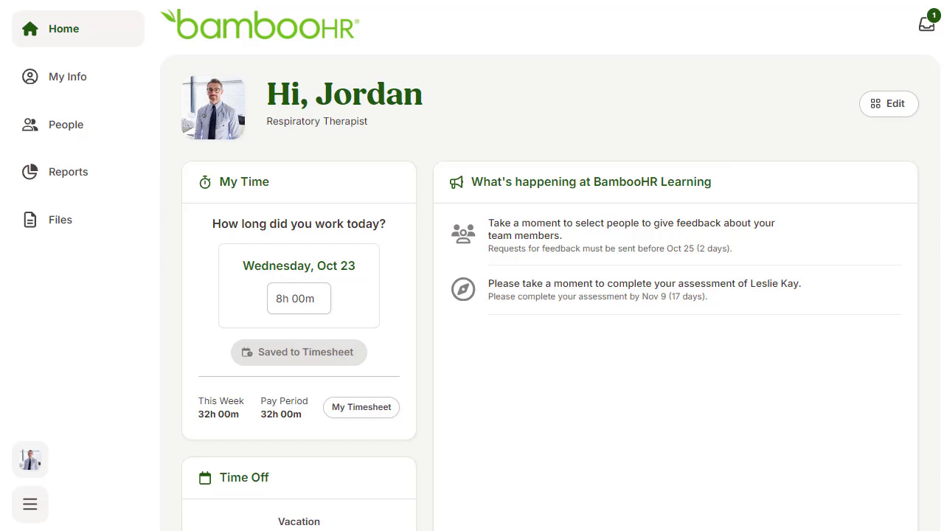
Open My Info to the Personal section with the birth date and marital status fields
left_click(75, 87)
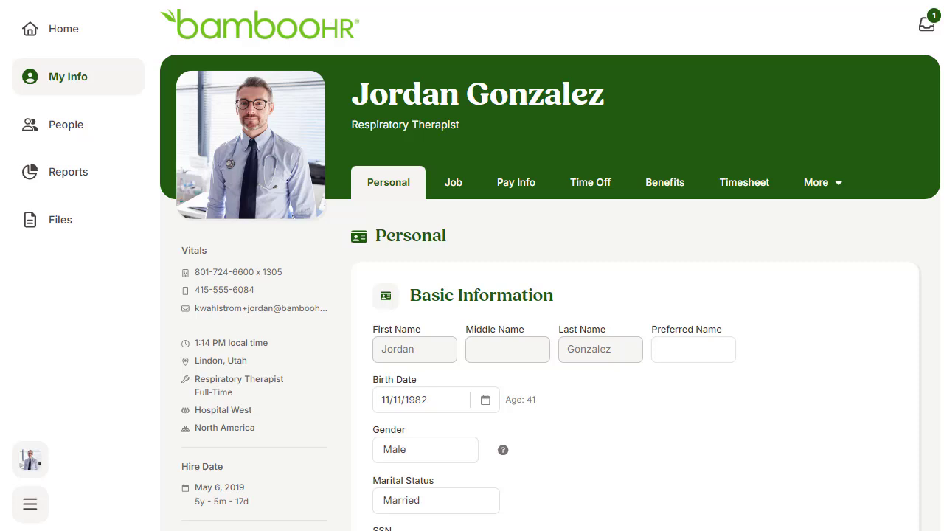
scroll(550, 295, "down", 2)
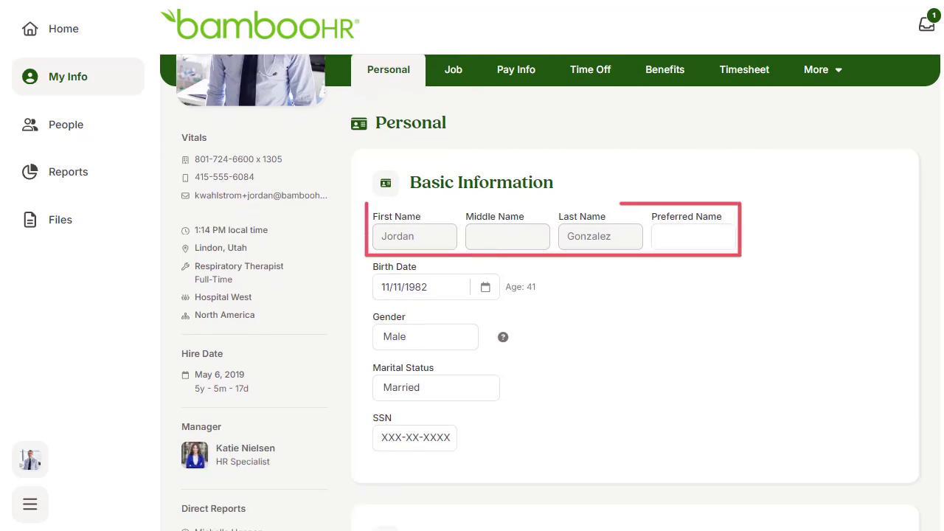
mouse_move(494, 439)
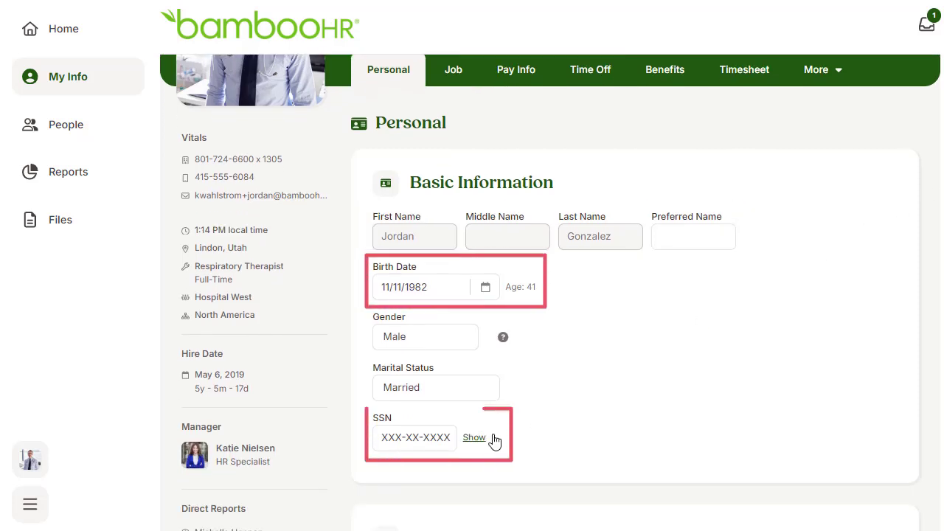
scroll(539, 419, "down", 5)
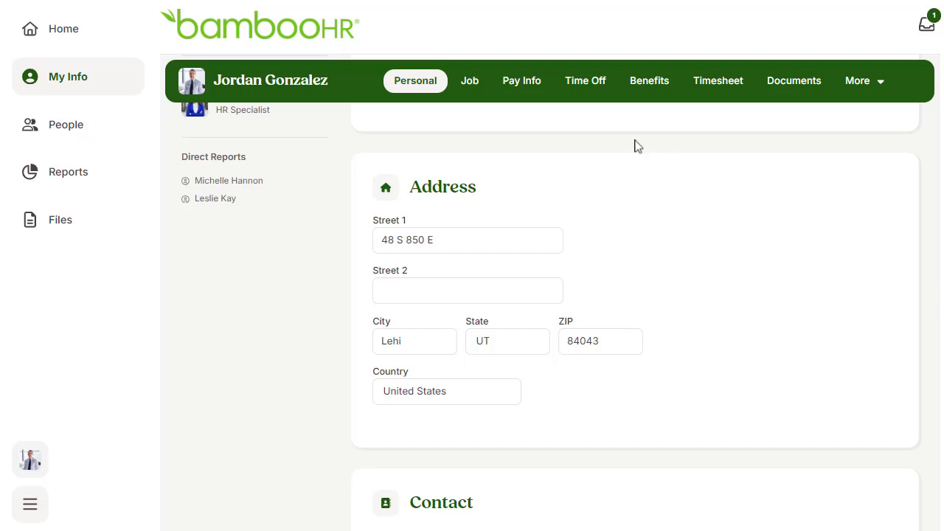
Show the Job tab with hire date 05/06/2019 and Full-Time employment status
left_click(472, 92)
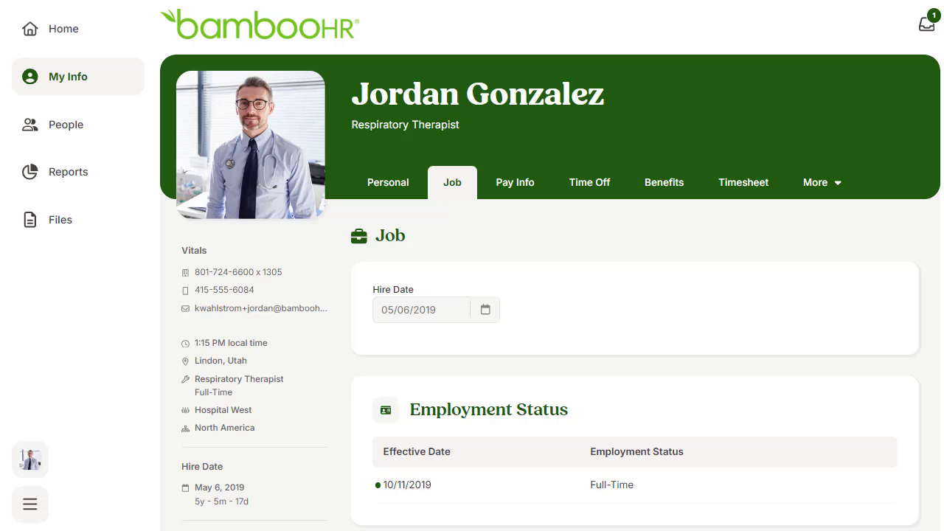
scroll(634, 295, "down", 8)
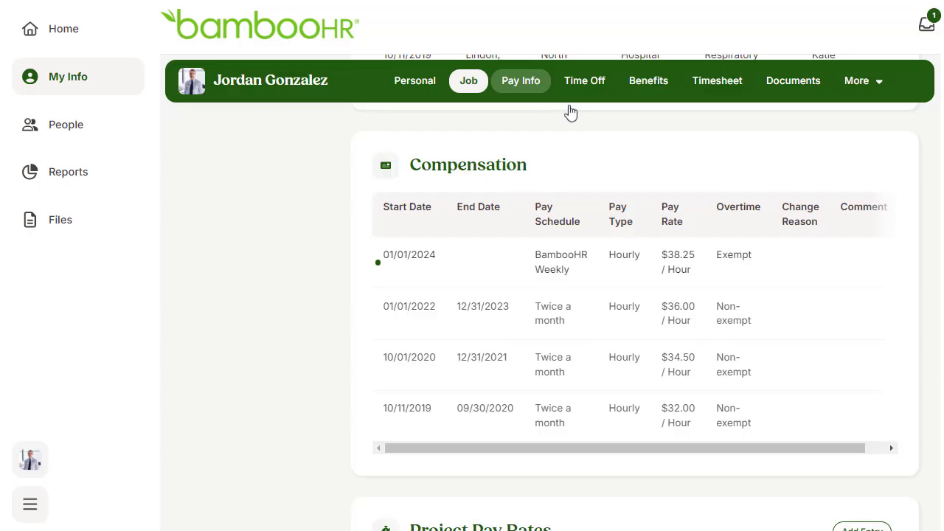
Open the Update Direct Deposit editor from the Direct Deposit section of Pay Info
left_click(519, 93)
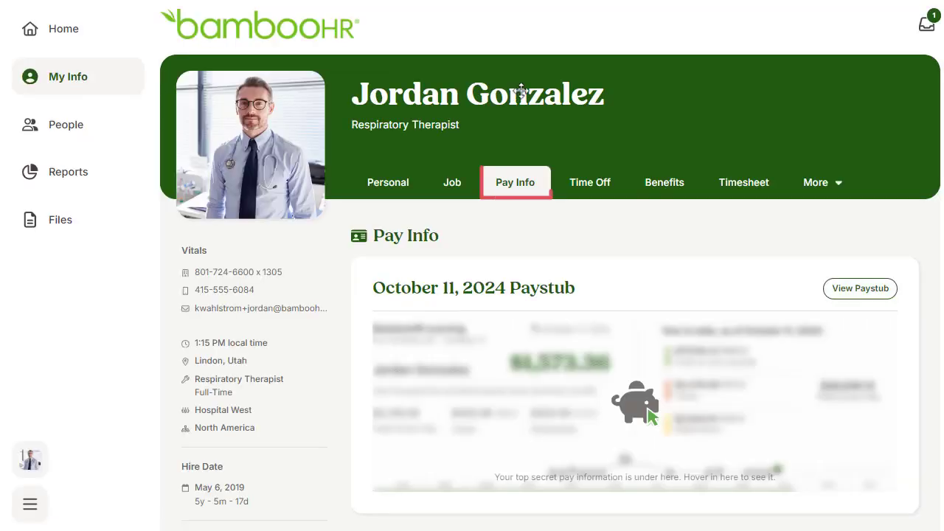
scroll(634, 295, "down", 12)
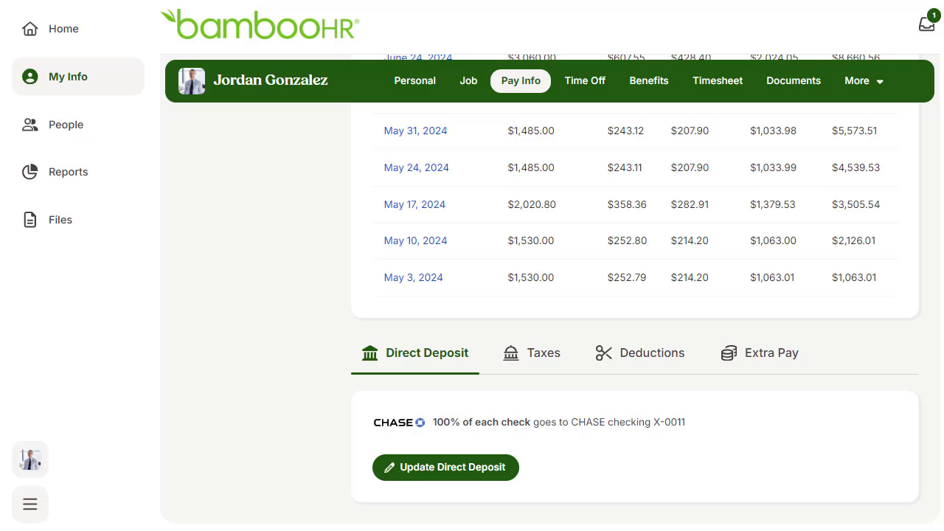
left_click(457, 472)
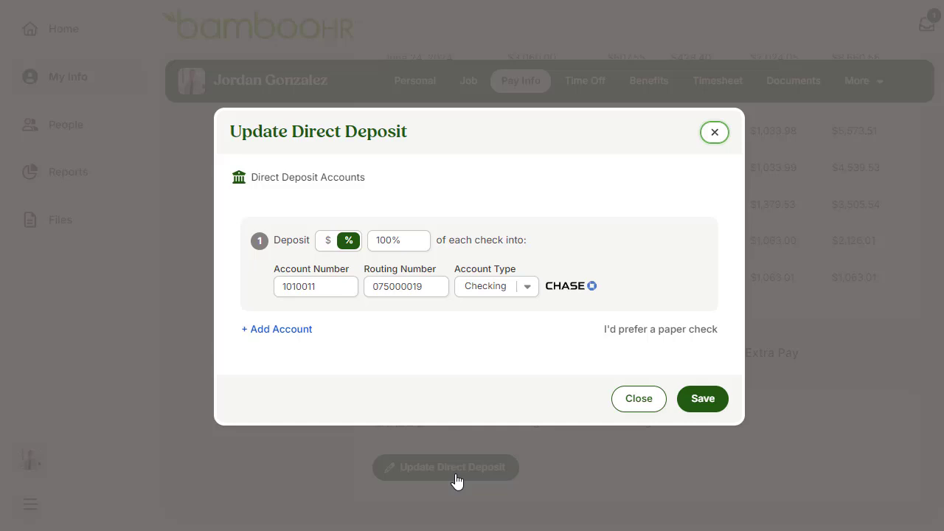
Add an extra deposit account row, then close the editor without saving
left_click(288, 331)
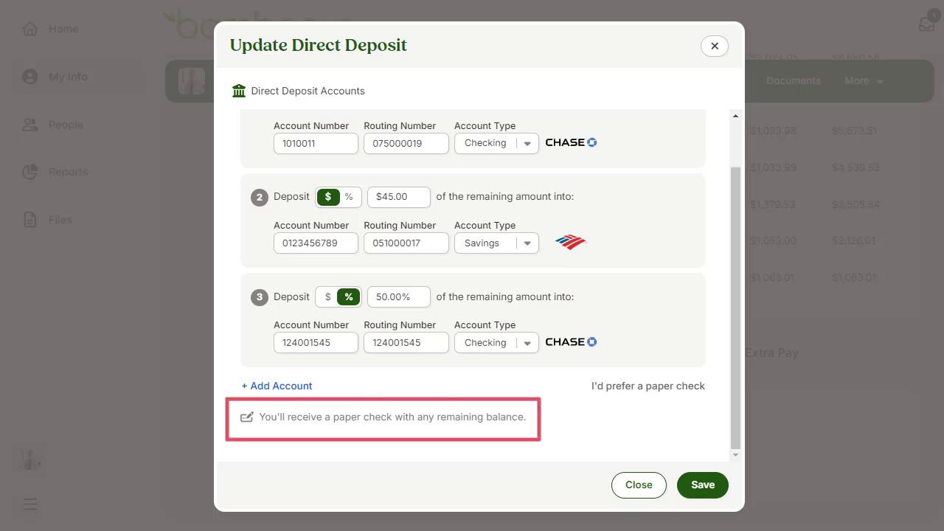
left_click(653, 488)
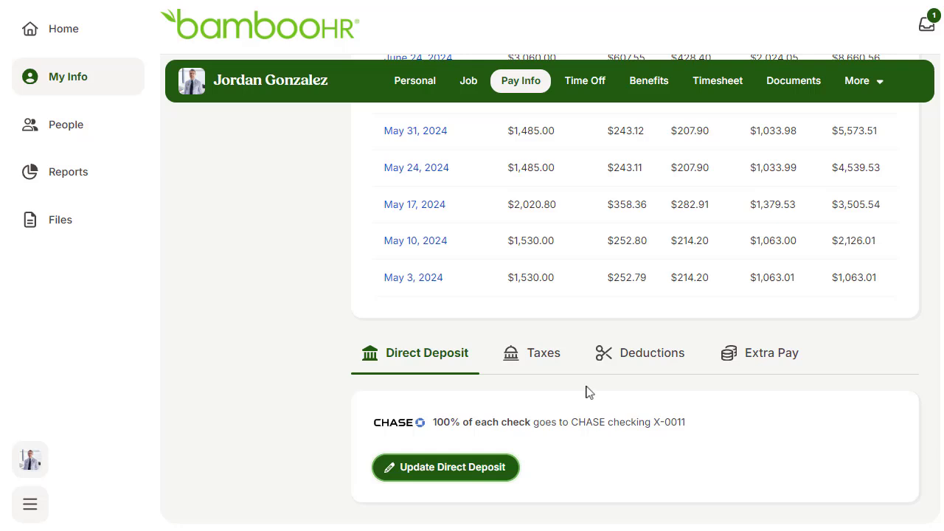
Show the Taxes section with W2 tax type and Married Filing Jointly withholding
left_click(546, 356)
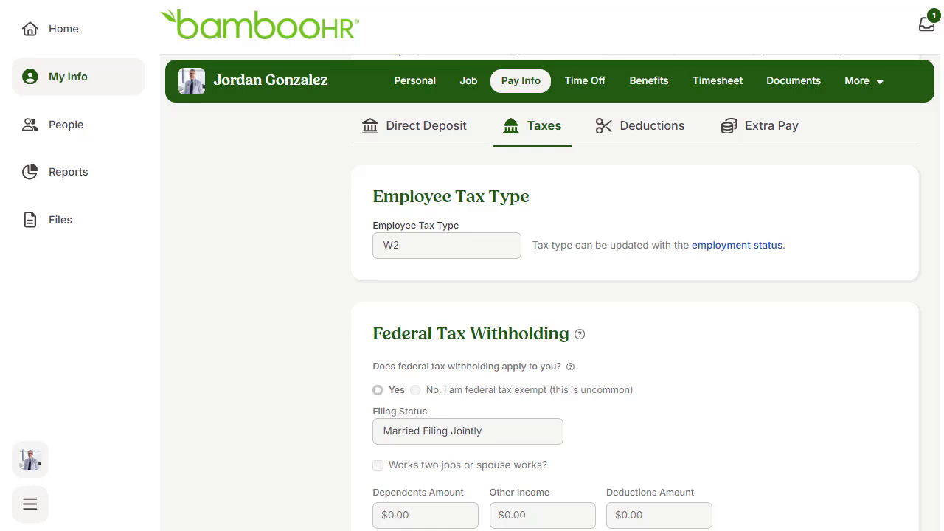
scroll(635, 315, "down", 2)
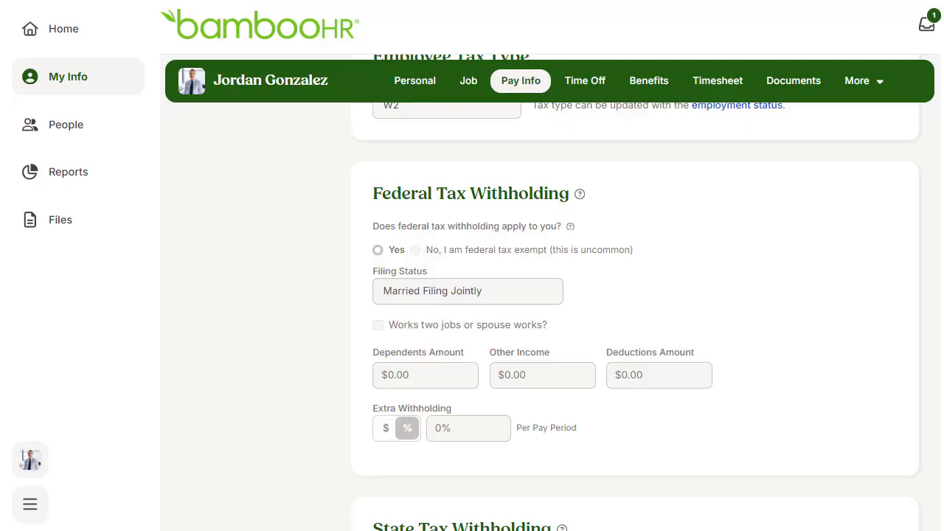
scroll(634, 317, "down", 4)
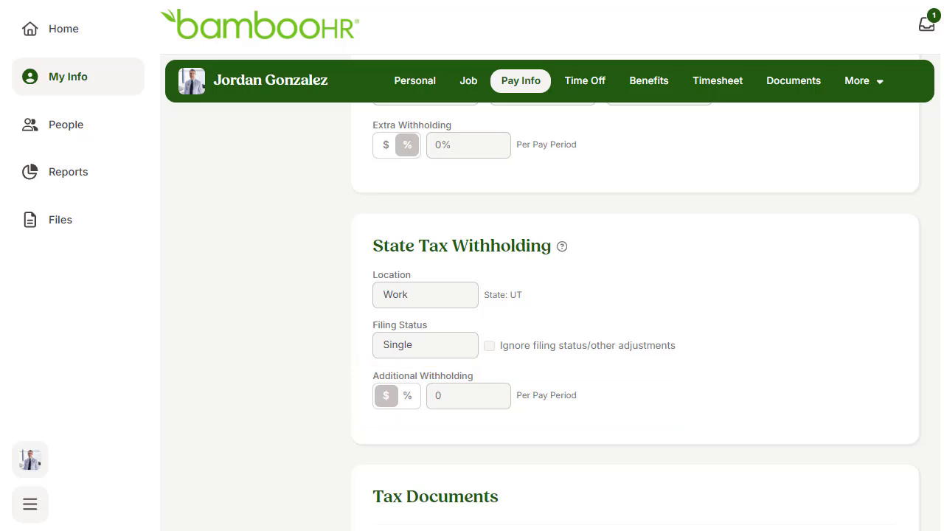
Turn on paperless tax document delivery, then read and dismiss the paperless tip
scroll(550, 309, "down", 2)
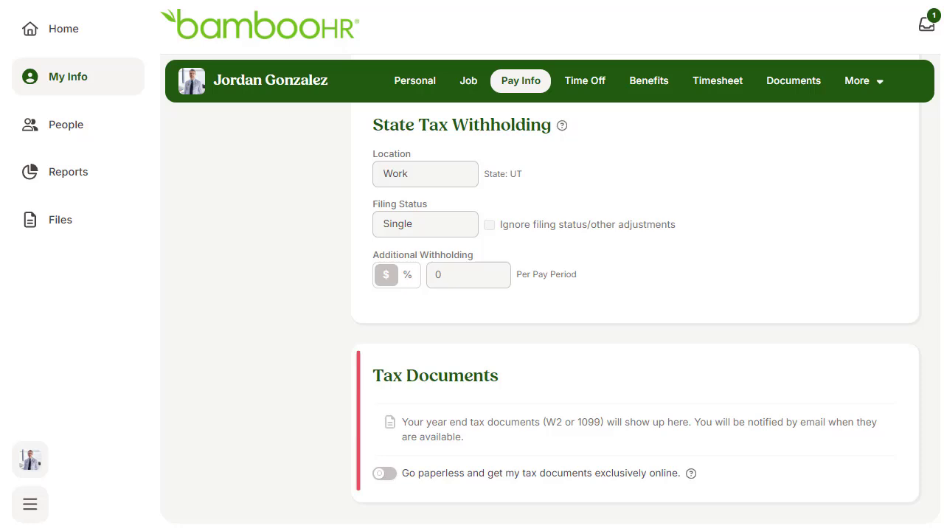
left_click(389, 478)
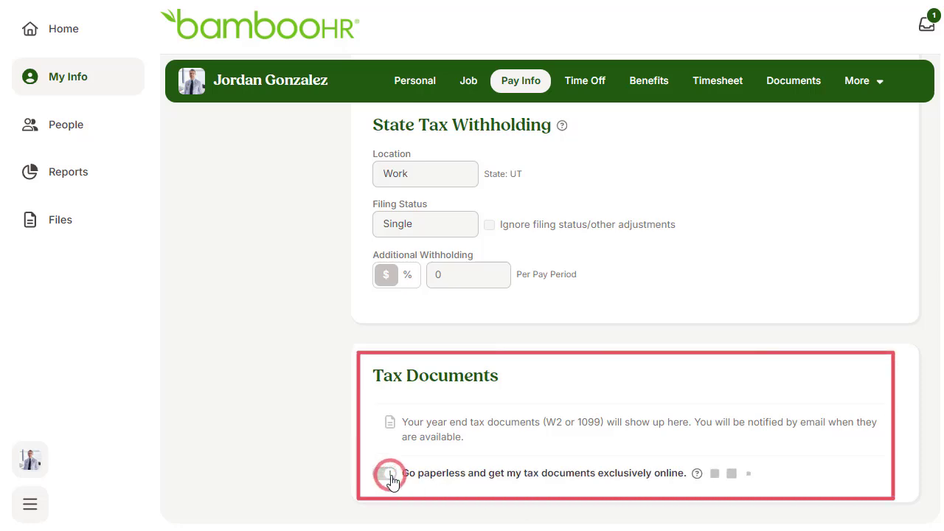
left_click(696, 474)
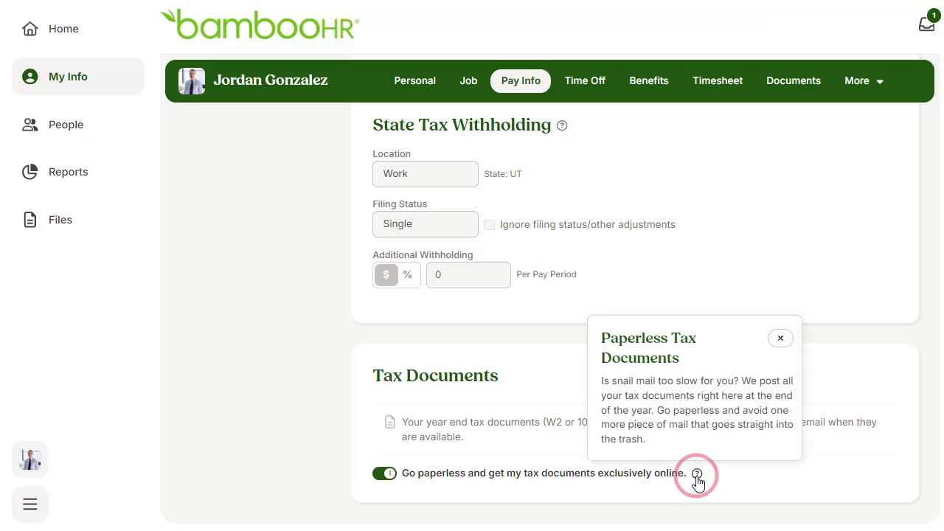
left_click(780, 339)
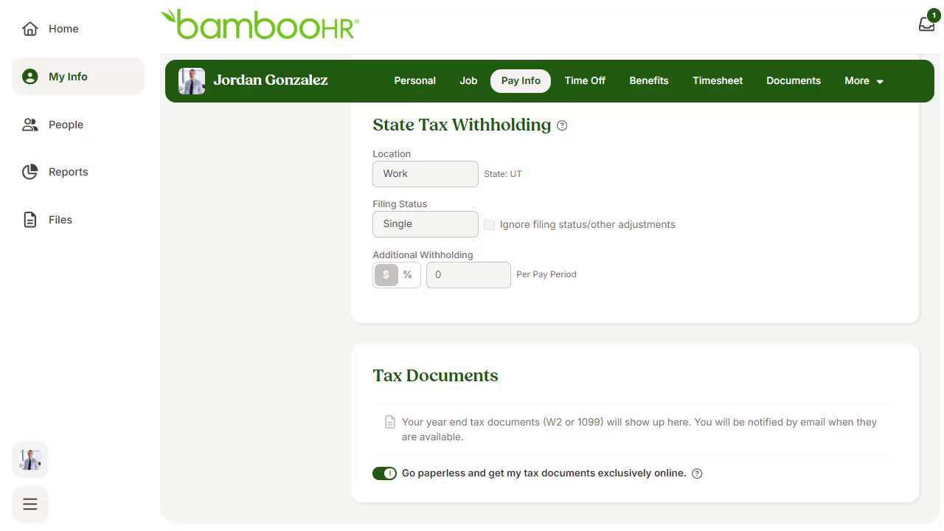
View the Deductions tab listing 401(k), Blue Cross - HSA and Life Insurance
scroll(634, 309, "up", 10)
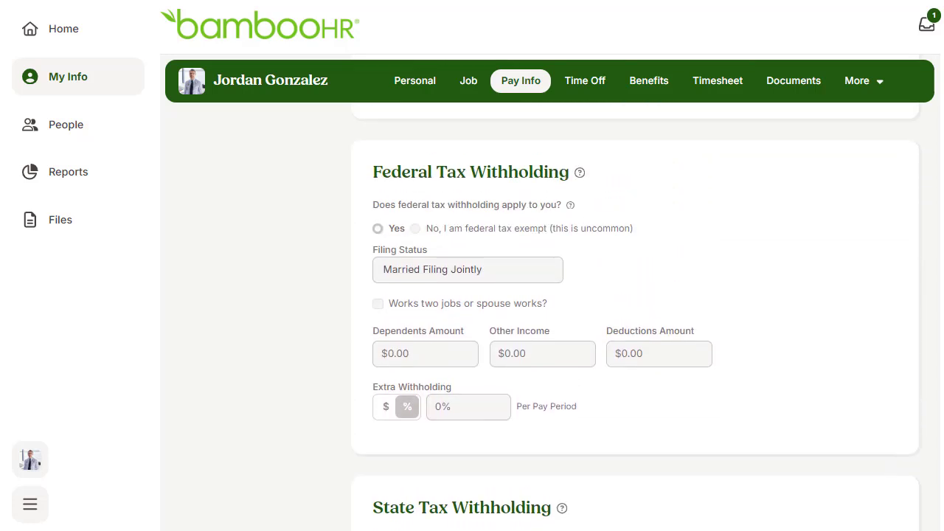
scroll(634, 310, "up", 2)
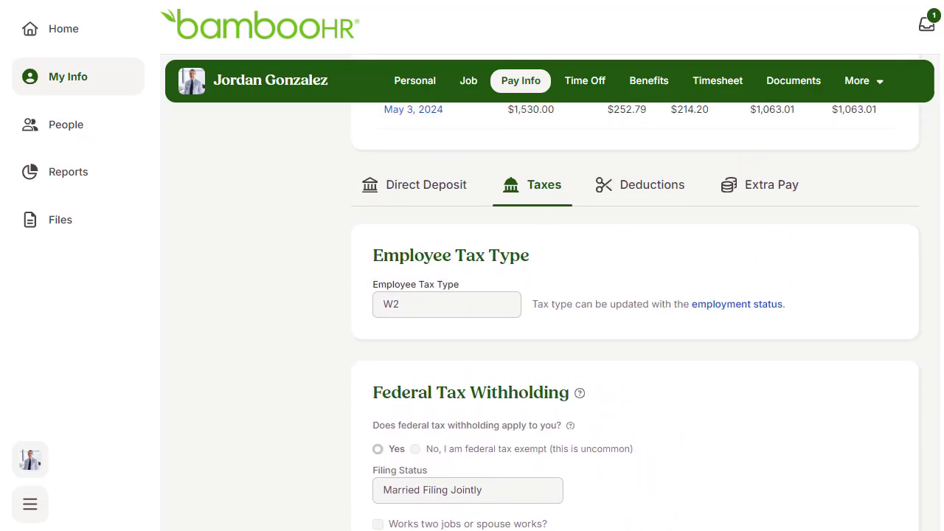
left_click(673, 198)
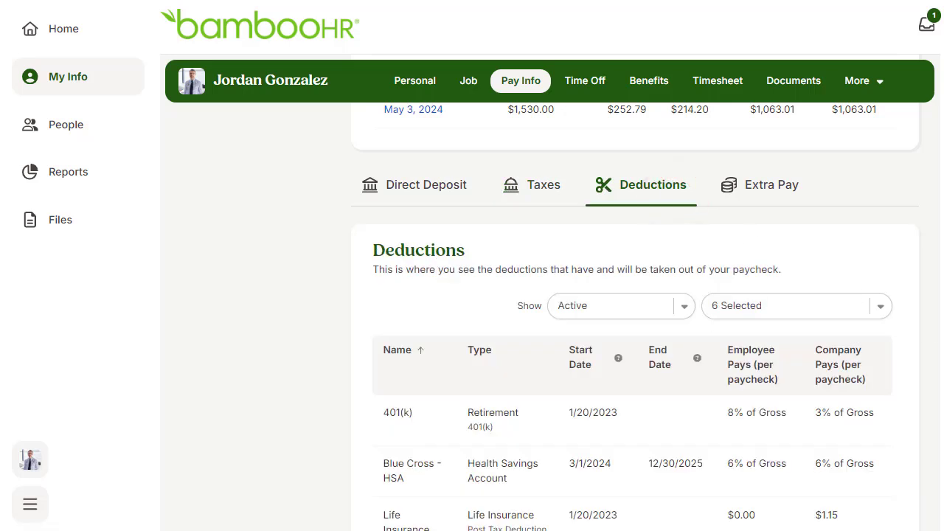
scroll(634, 309, "down", 1)
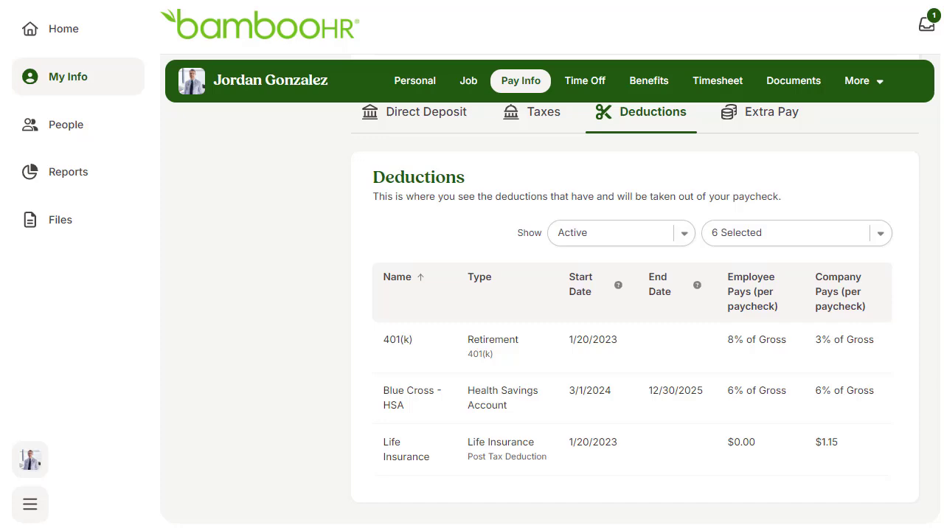
scroll(652, 324, "up", 15)
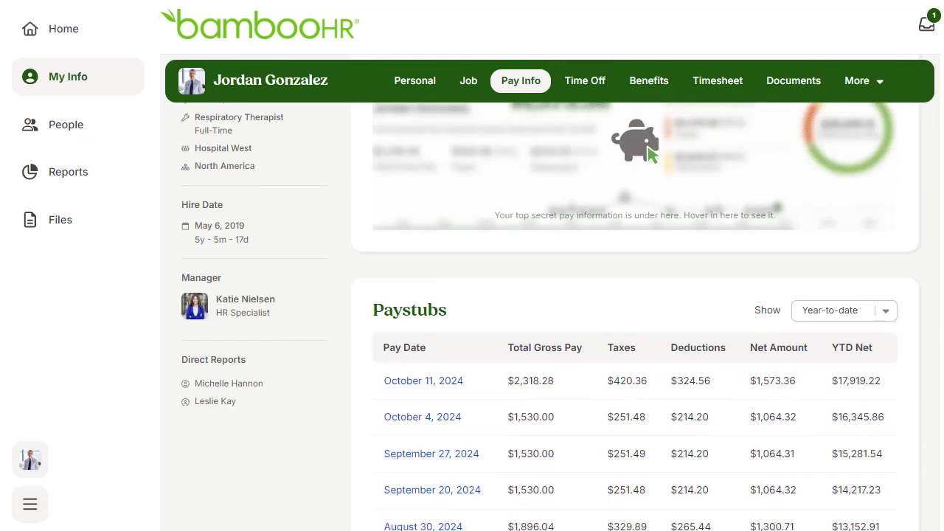
scroll(652, 325, "up", 2)
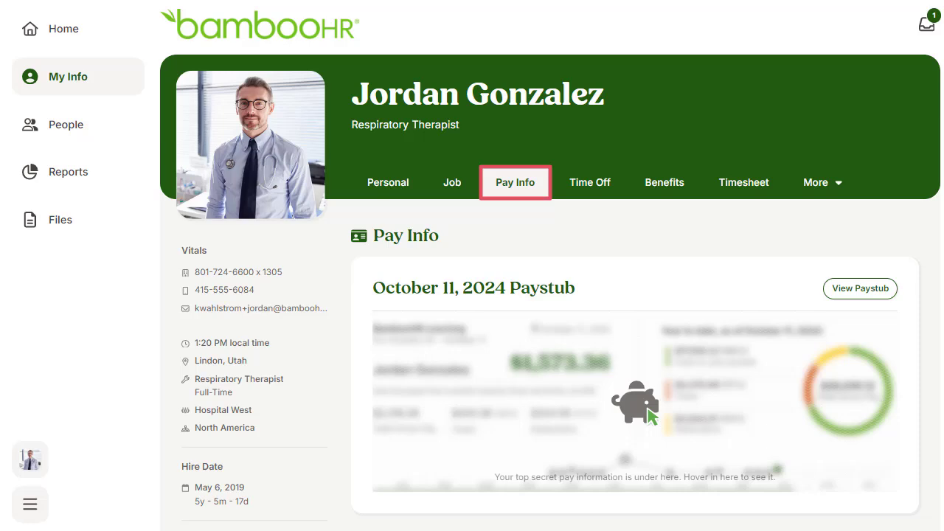
Open the October 11, 2024 paystub PDF showing $2,318.28 gross and $1,573.36 take-home
left_click(886, 296)
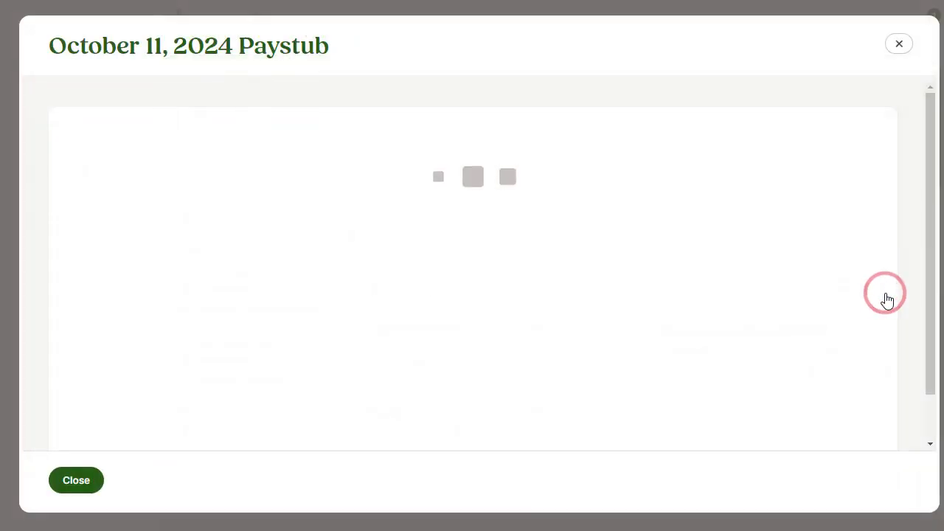
left_click(802, 158)
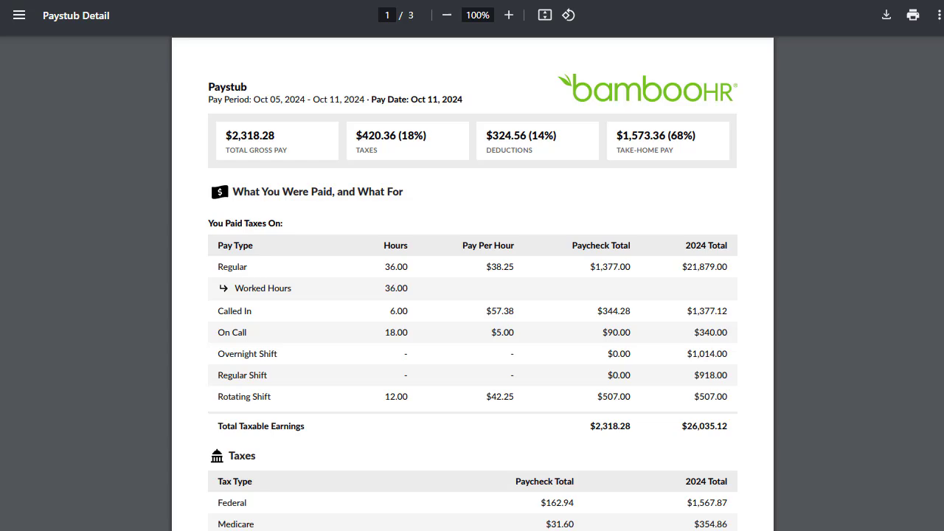
scroll(473, 283, "down", 15)
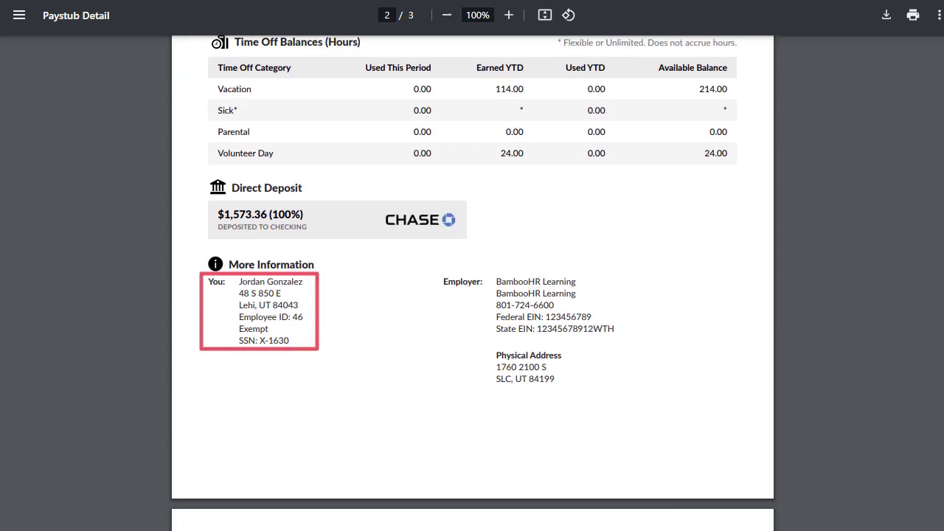
scroll(472, 280, "up", 15)
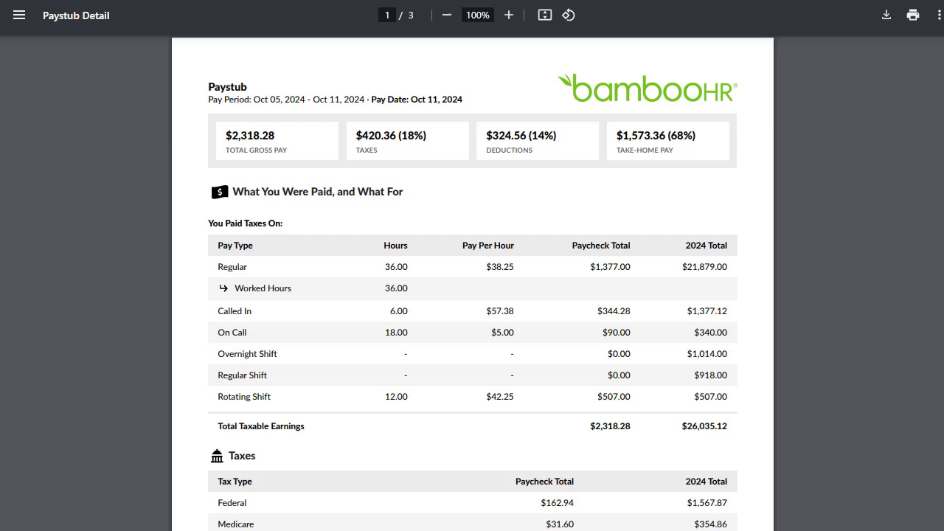
scroll(472, 272, "down", 4)
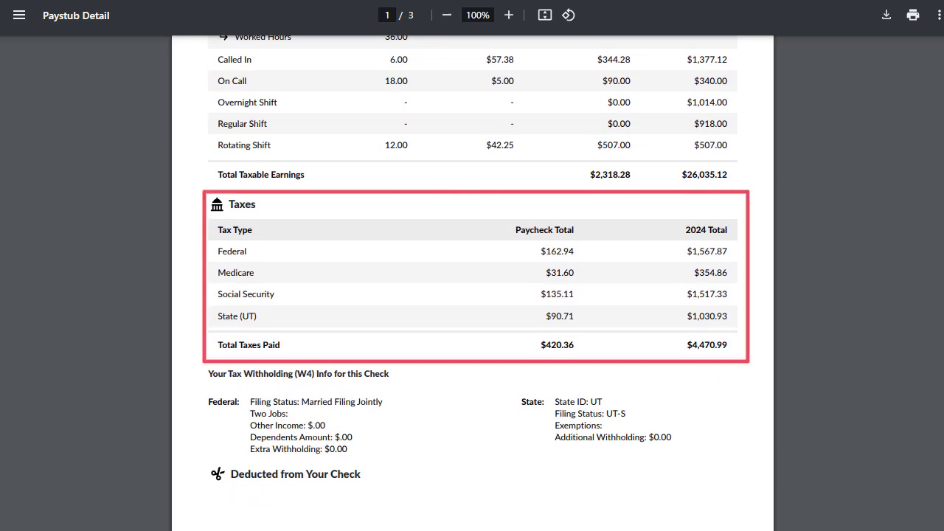
scroll(472, 283, "down", 5)
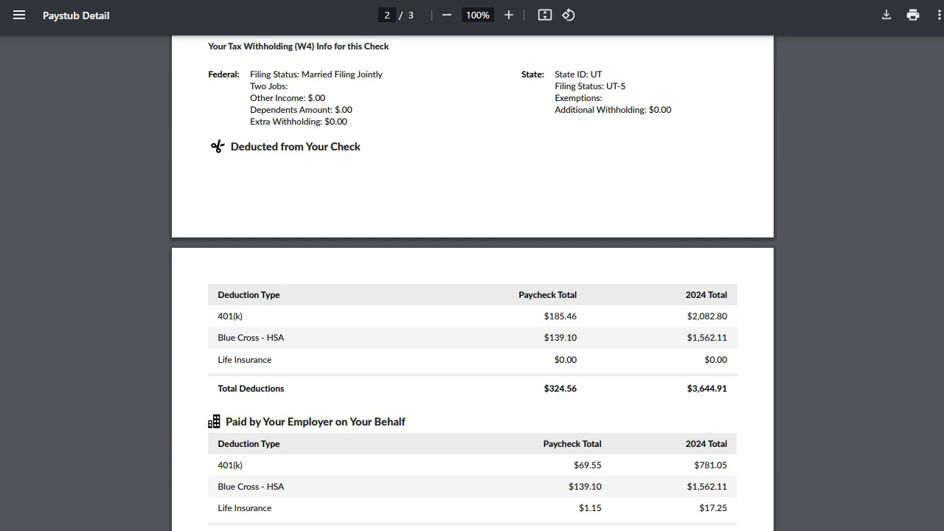
scroll(472, 295, "up", 4)
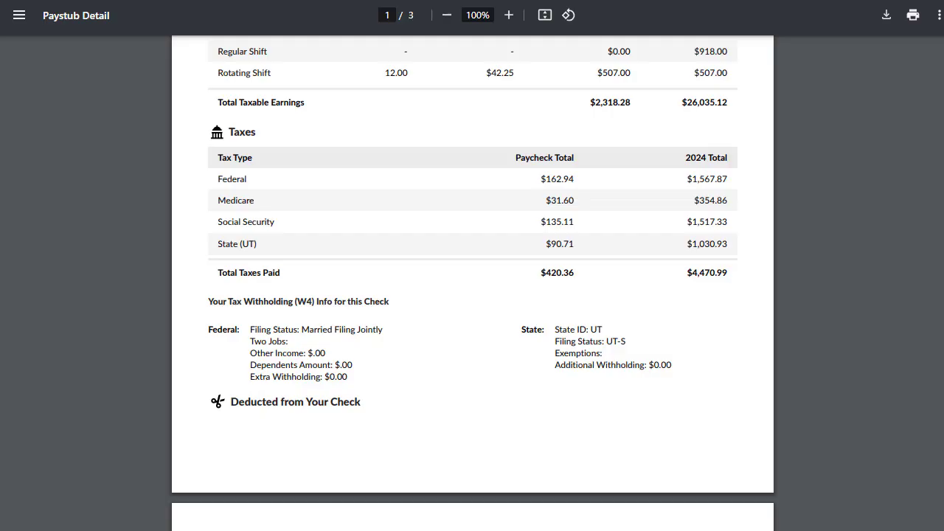
scroll(472, 283, "down", 8)
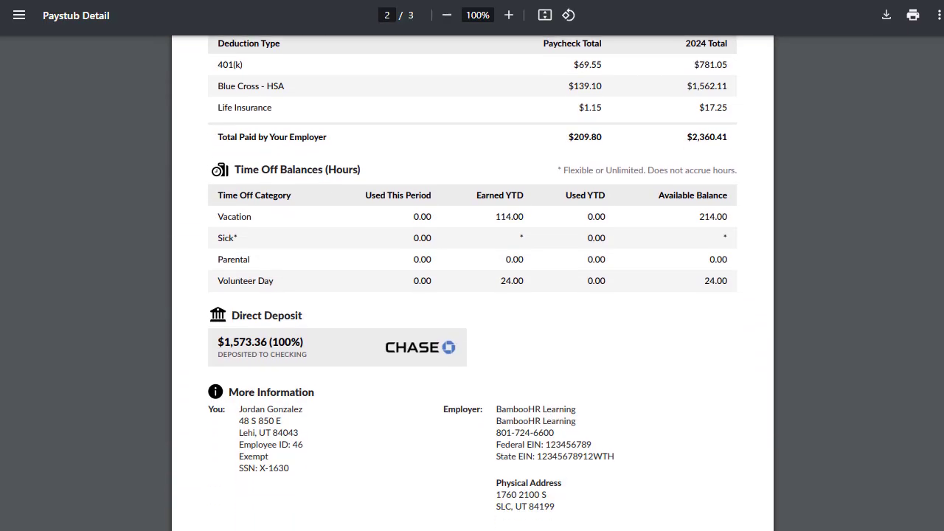